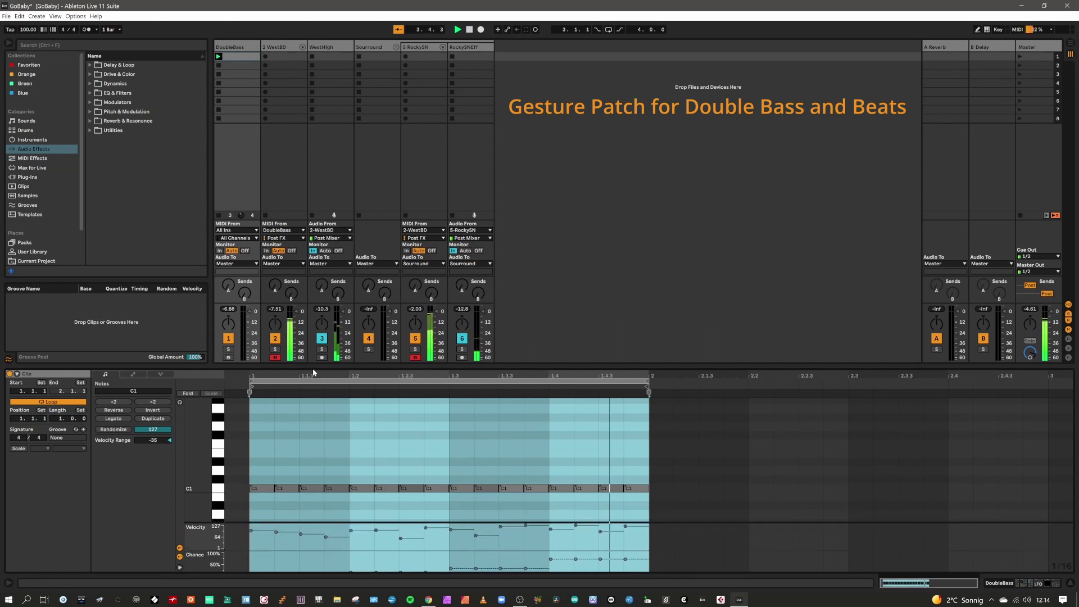
# Enlarge the DoubleBass clip's note editor and its Velocity and Chance lanes to examine the repeated C1 notes.
pyautogui.moveTo(313, 366); pyautogui.dragTo(313, 331)
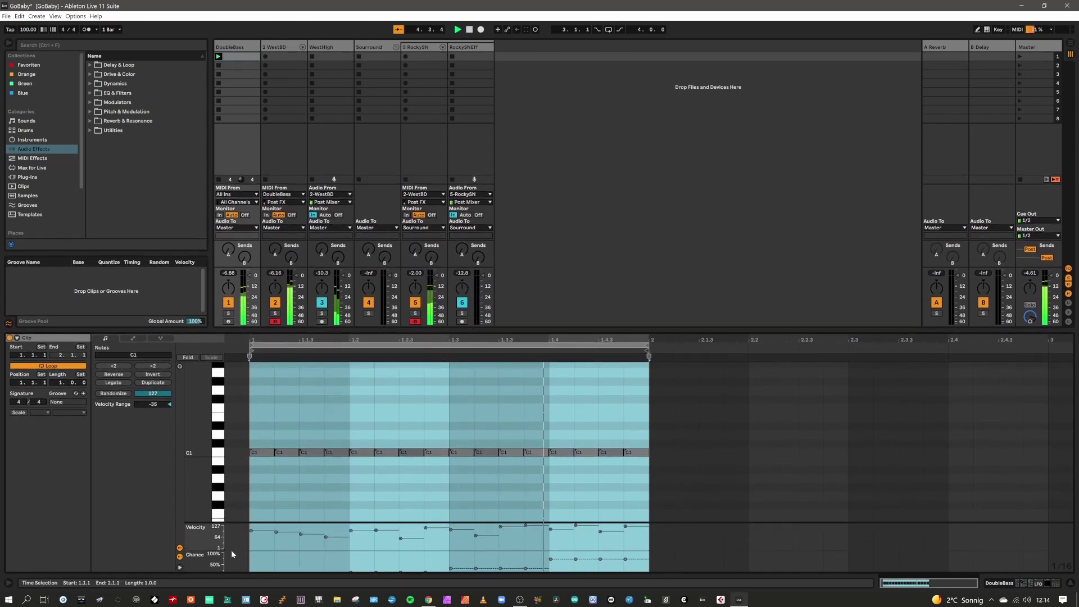
pyautogui.moveTo(207, 550); pyautogui.dragTo(210, 523)
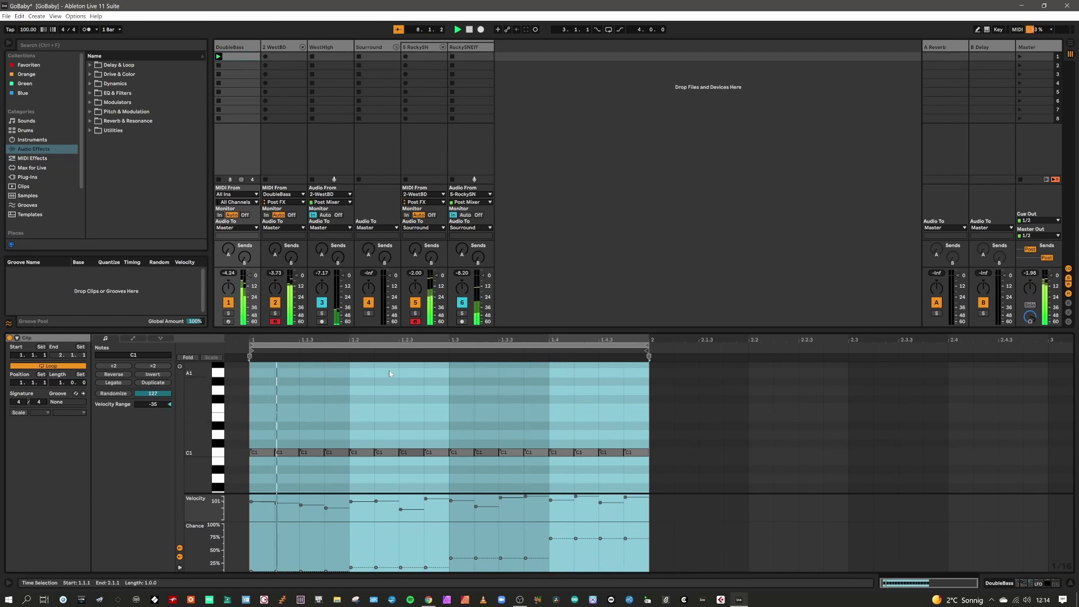
# Examine the device chains of the DoubleBass, WestBD, WestHigh, RockySN and RockySNEff tracks, return to DoubleBass and stop playback.
pyautogui.click(242, 47)
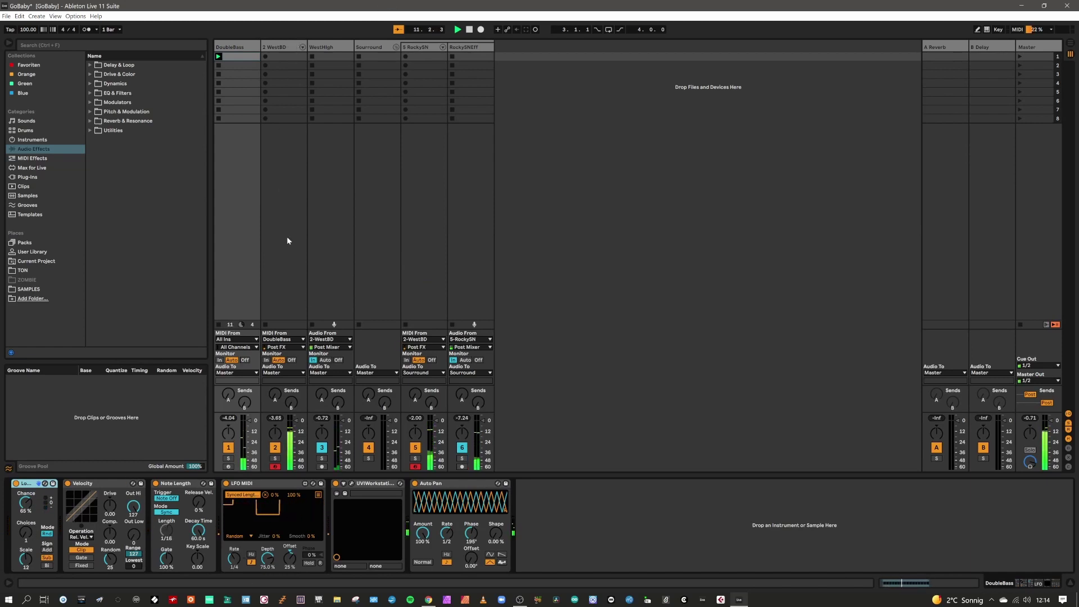
pyautogui.click(287, 49)
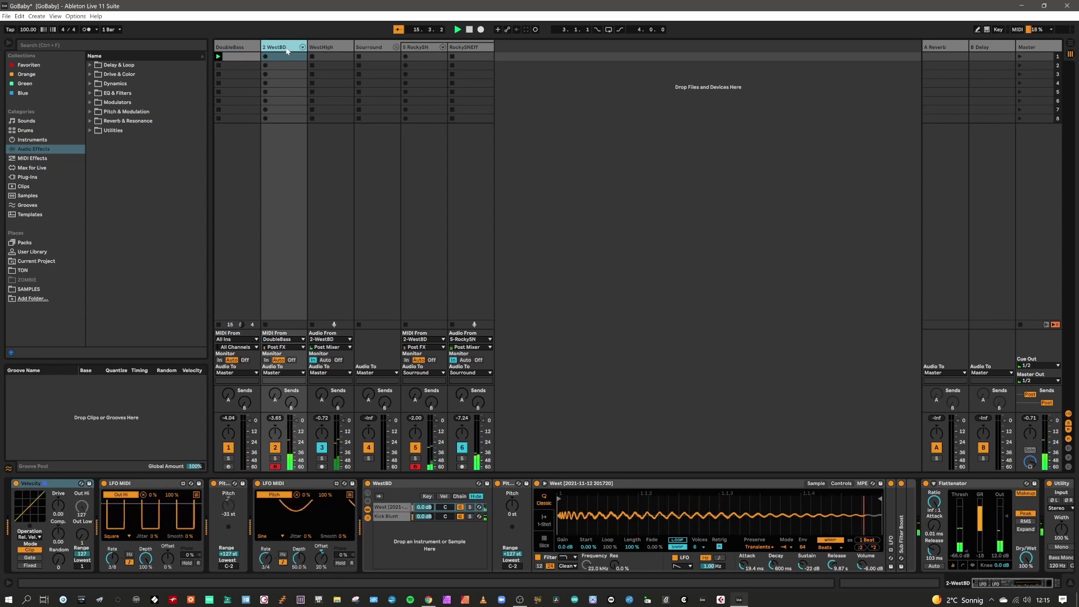
pyautogui.click(331, 107)
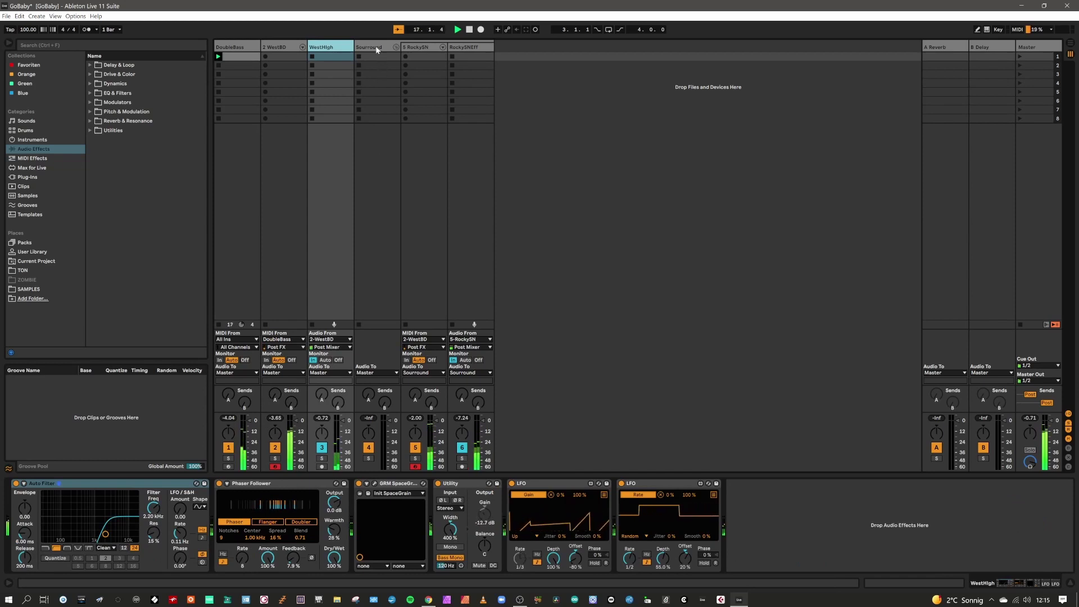
pyautogui.click(417, 48)
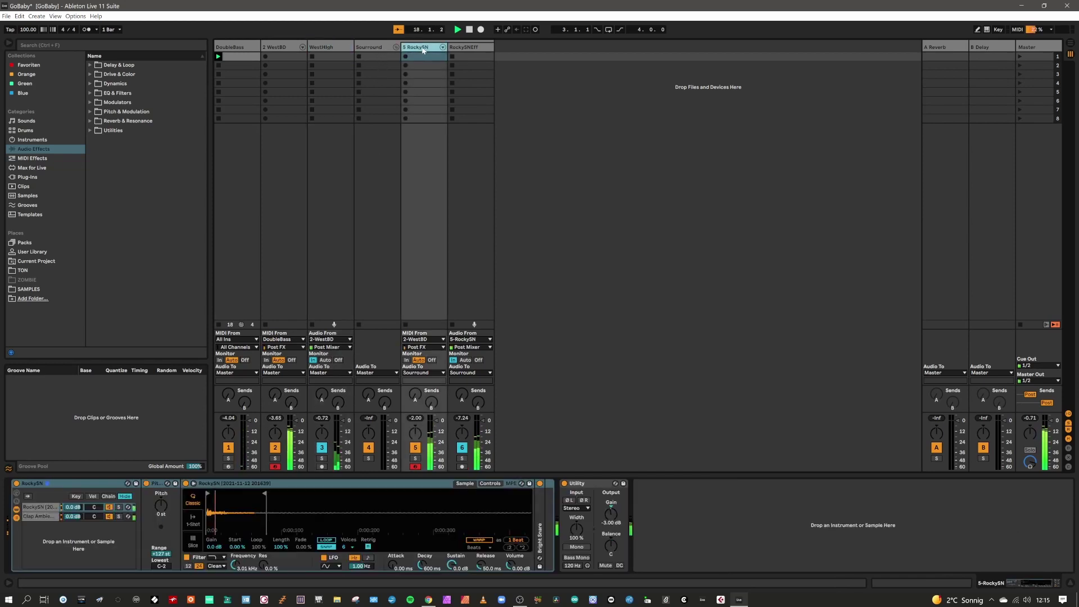
pyautogui.click(462, 48)
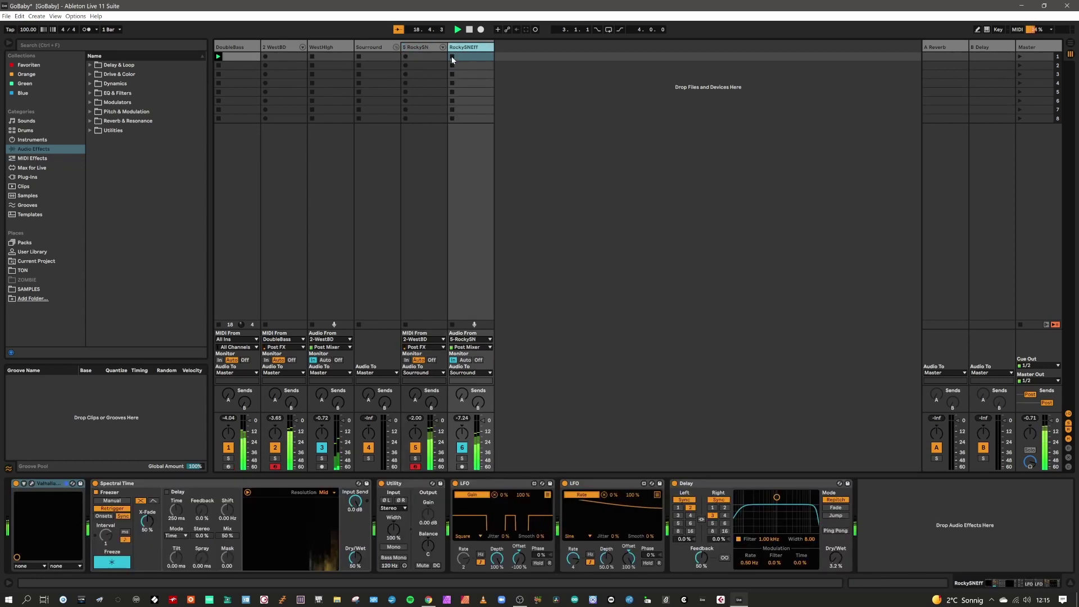
pyautogui.click(246, 48)
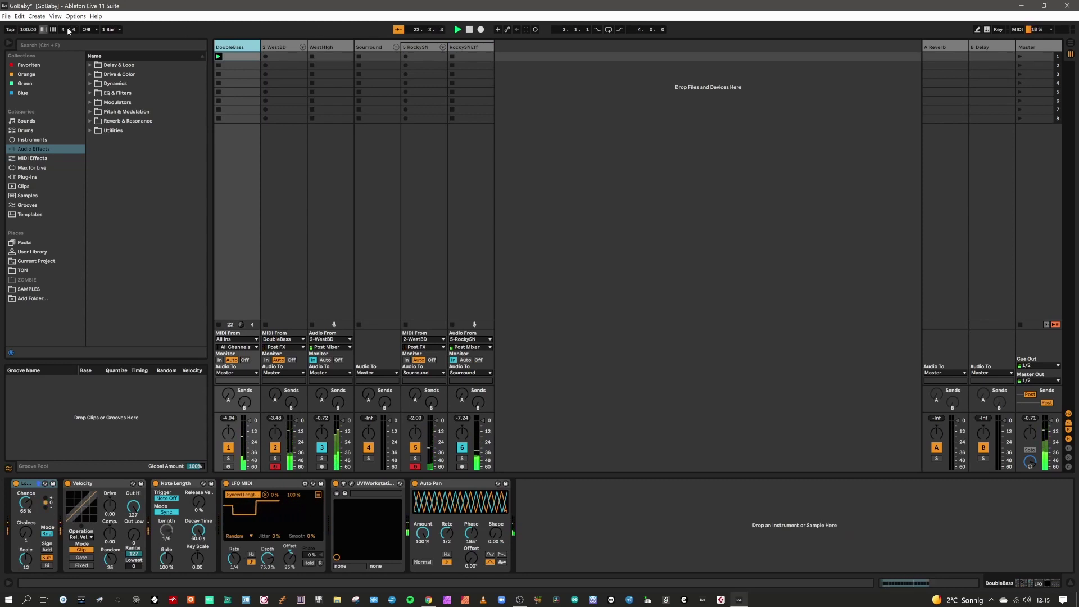
pyautogui.click(468, 33)
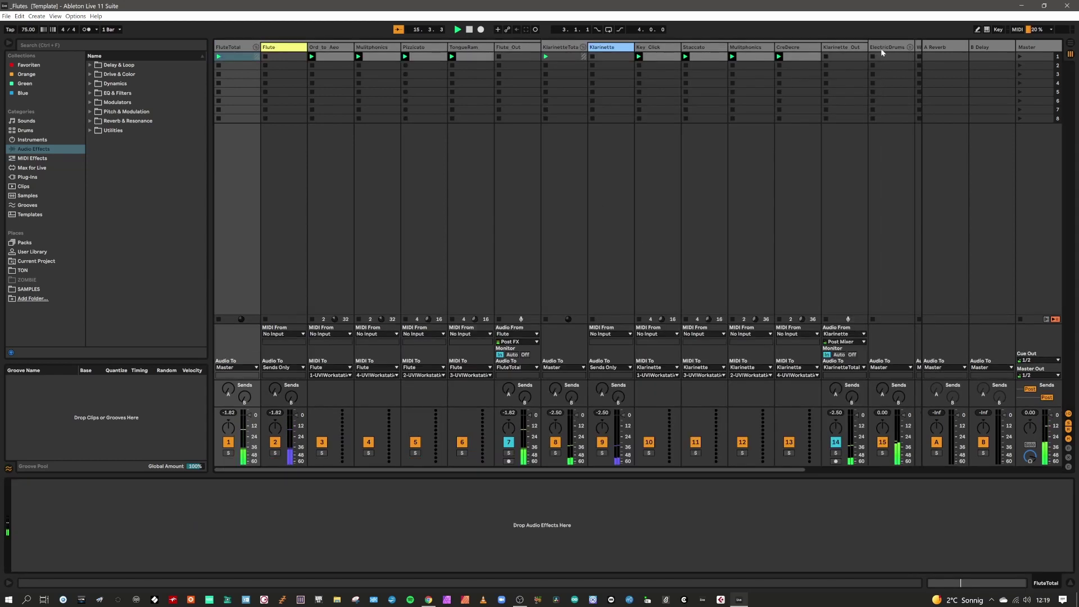
# Inspect the devices on the ElectricDrums, WoodEff, CelloTotal and CelloTrans tracks of the _Flutes set.
pyautogui.click(884, 47)
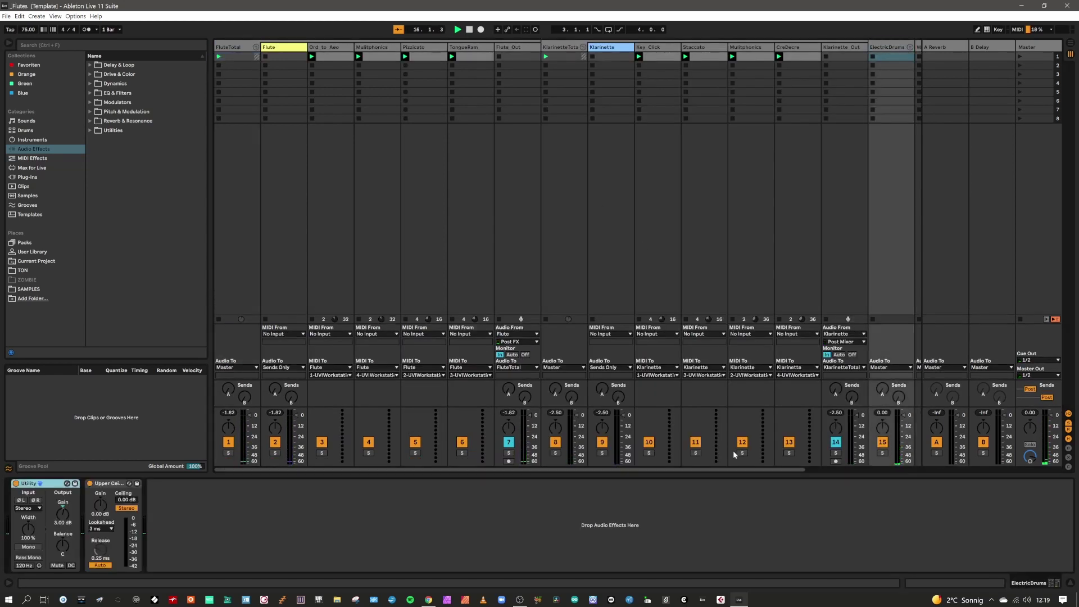
pyautogui.moveTo(730, 470); pyautogui.dragTo(887, 440)
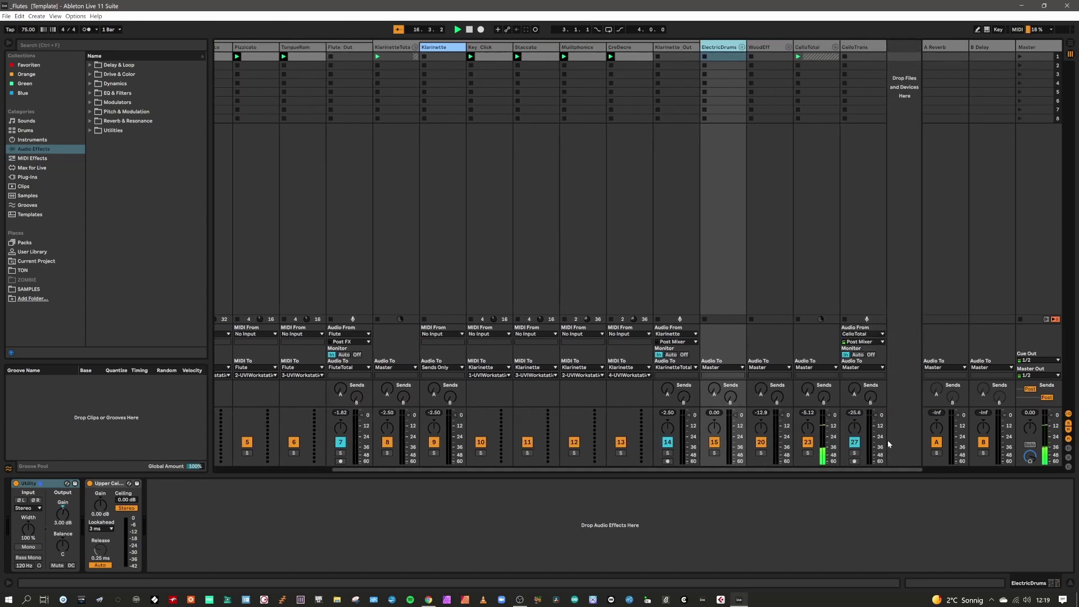
pyautogui.click(763, 49)
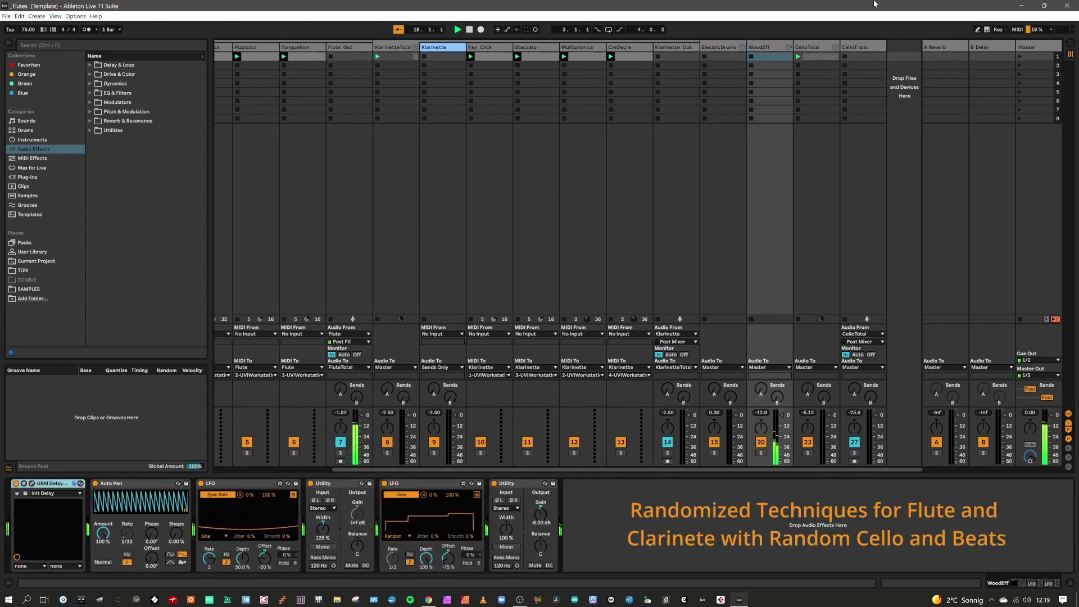
pyautogui.click(814, 47)
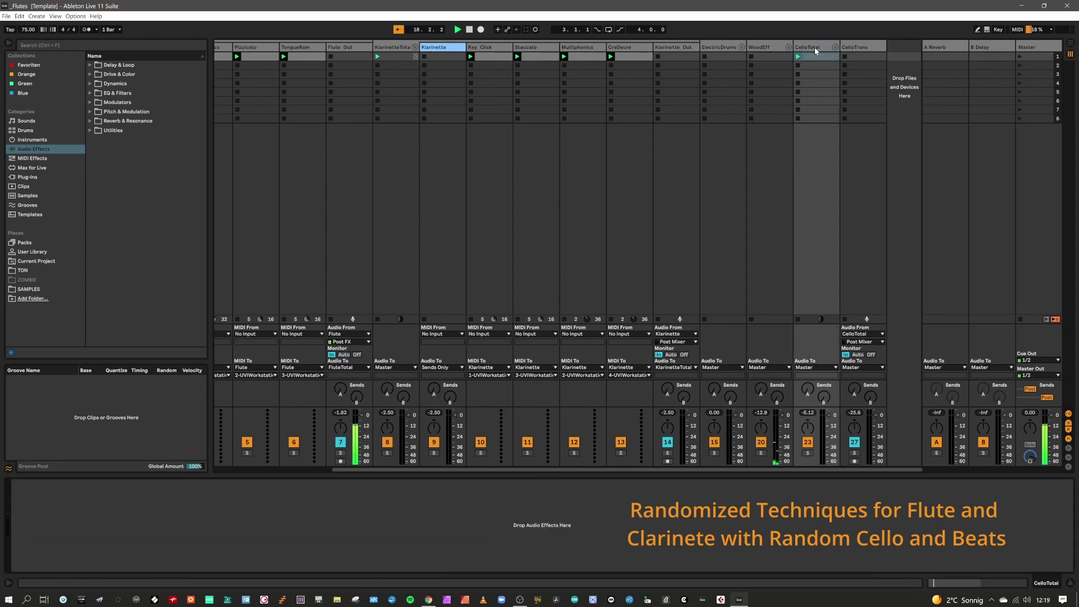
pyautogui.click(860, 48)
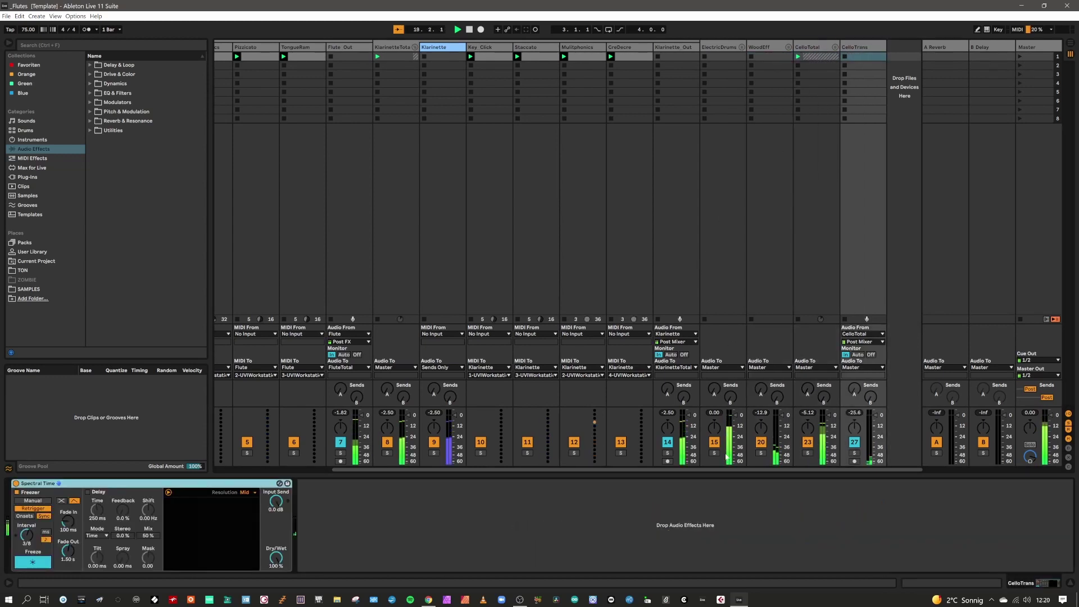
# Stop playback of the _Flutes set and select the FluteTotal group track.
pyautogui.moveTo(681, 471); pyautogui.dragTo(503, 471)
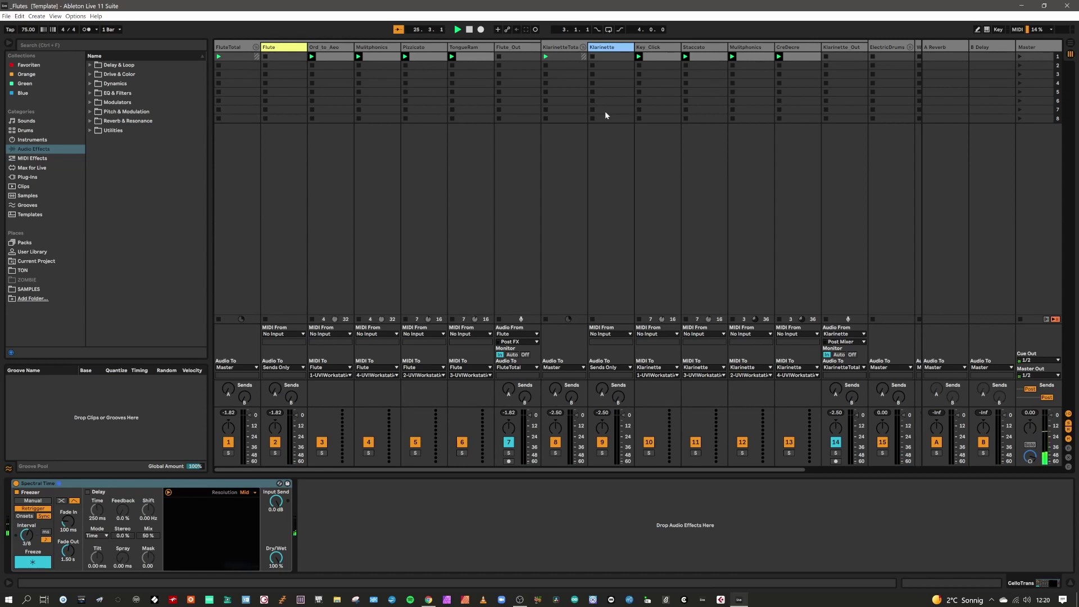
pyautogui.click(469, 30)
pyautogui.click(231, 47)
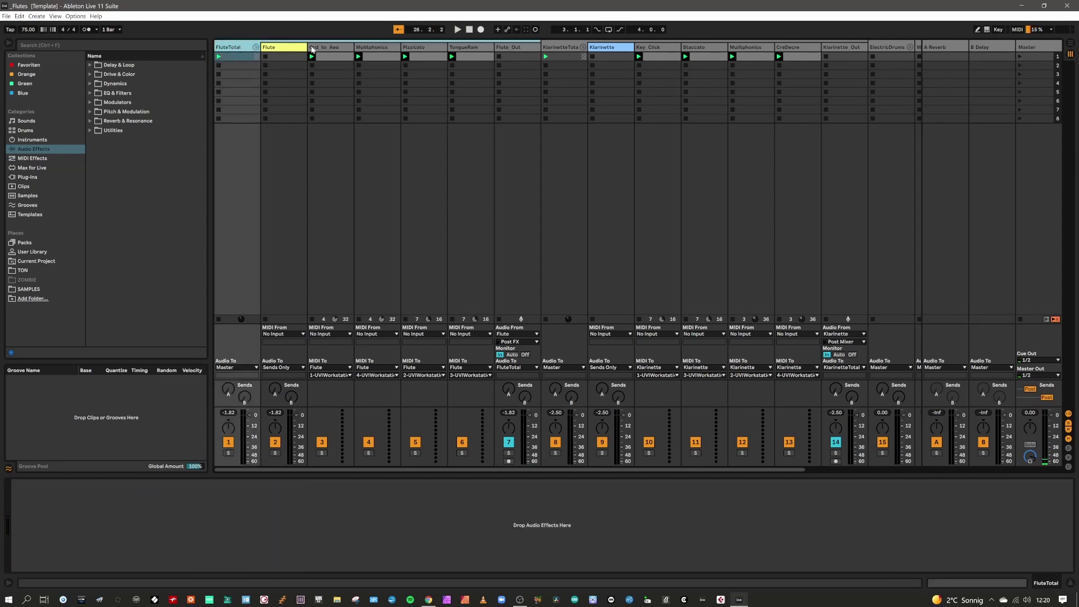
# Launch the first scene and examine the flute group's Ord_to_Aeo, Multiphonics, Pizzicato and TongueRam clips.
pyautogui.click(1020, 56)
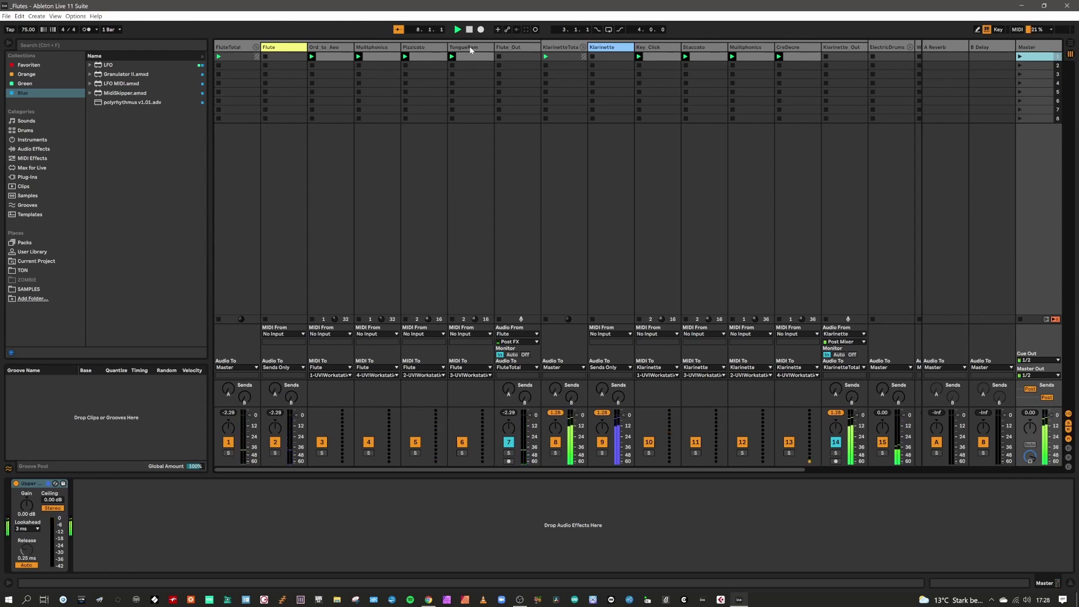
pyautogui.click(332, 58)
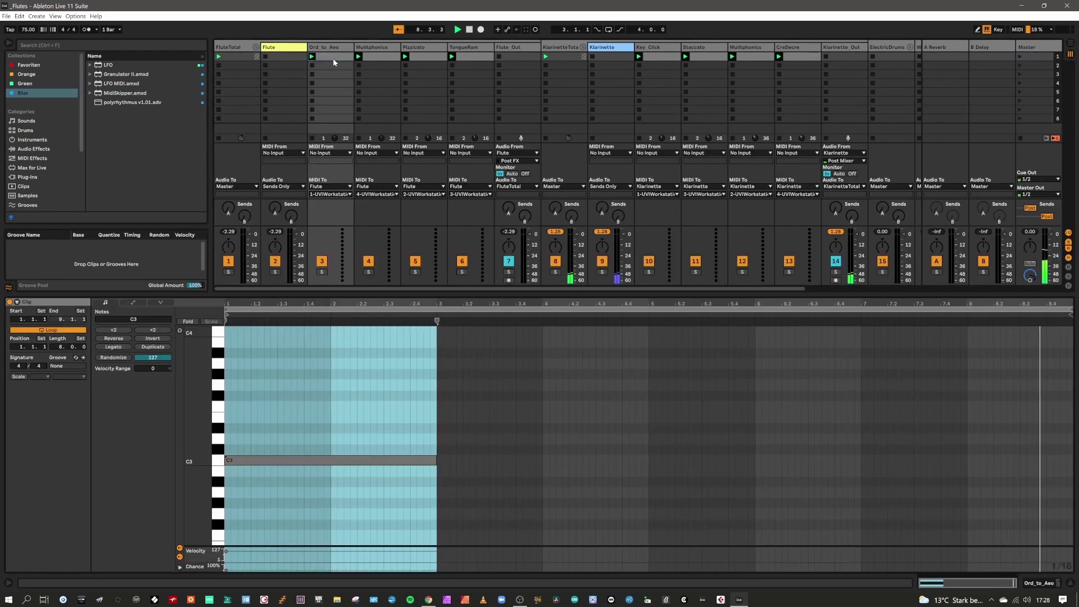
pyautogui.click(376, 59)
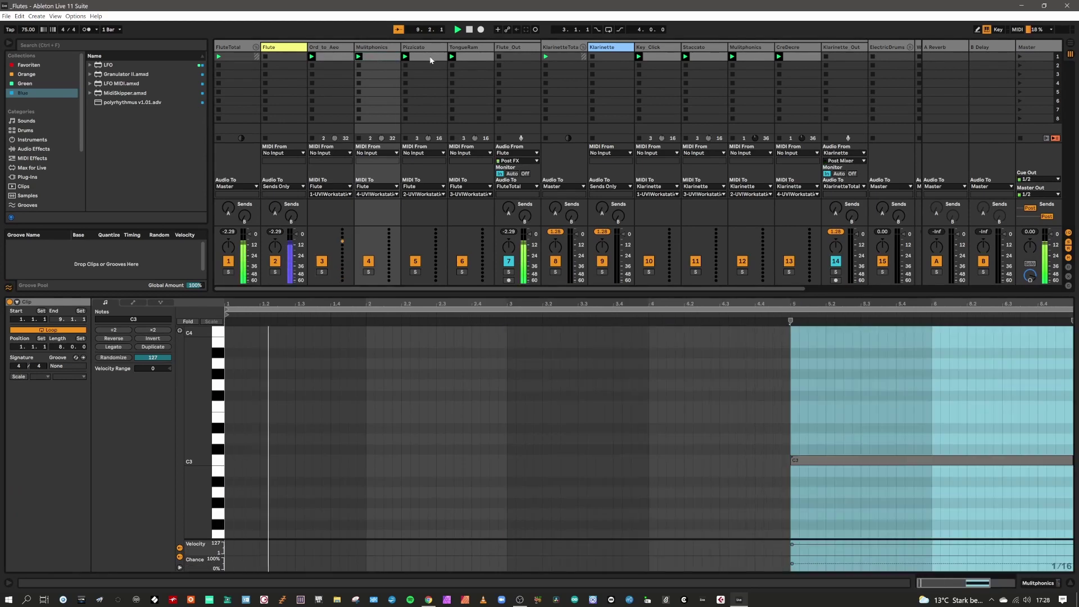
pyautogui.click(430, 57)
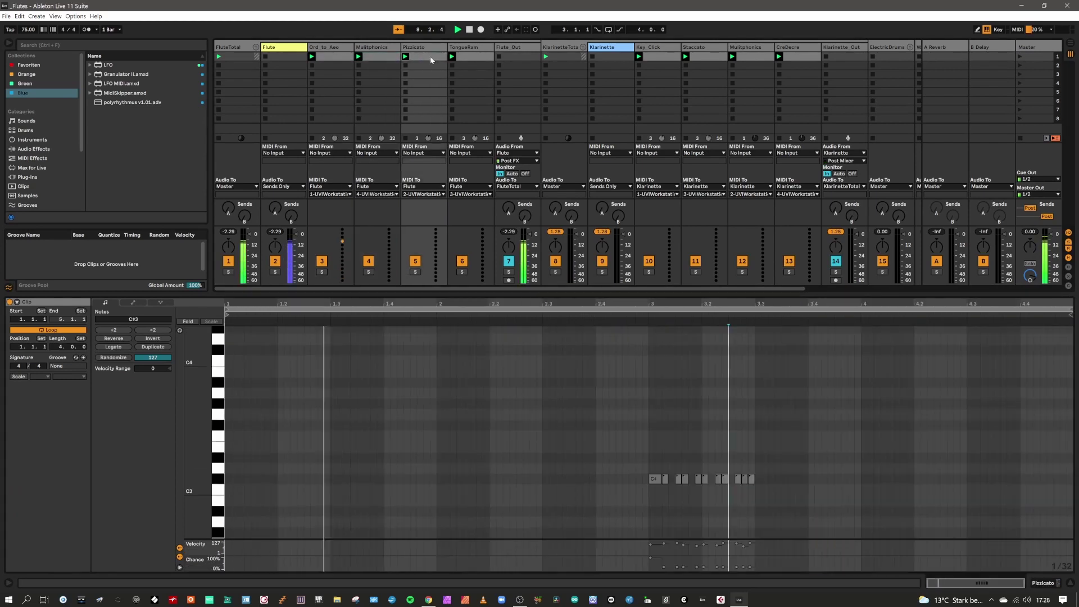
pyautogui.click(468, 58)
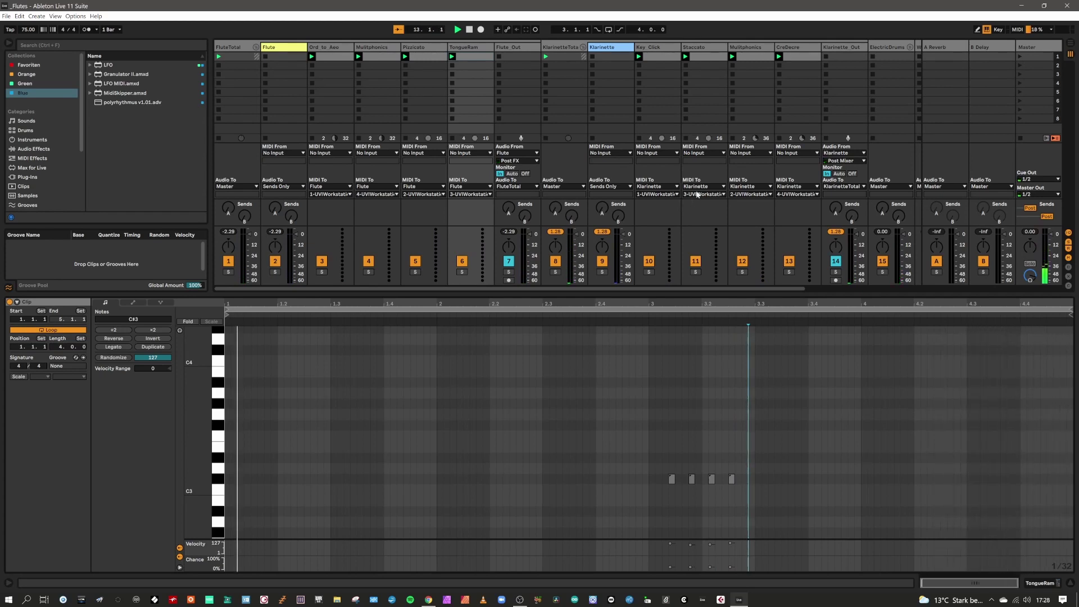
# Examine the notes in the clarinet group's Key_Click, Staccato, Multiphonics and CreDecre clips.
pyautogui.click(663, 57)
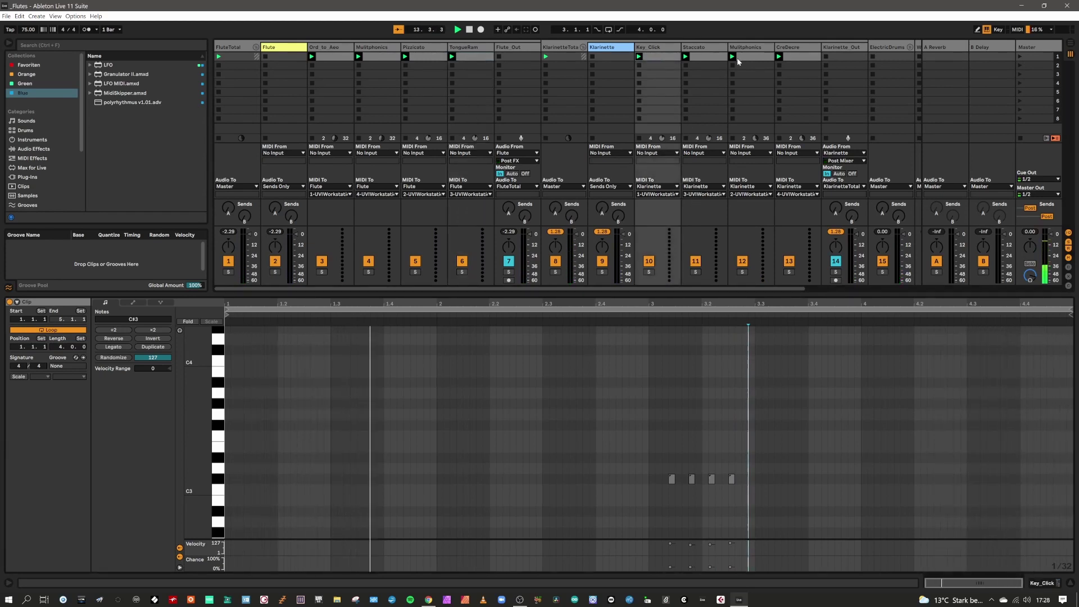
pyautogui.click(704, 61)
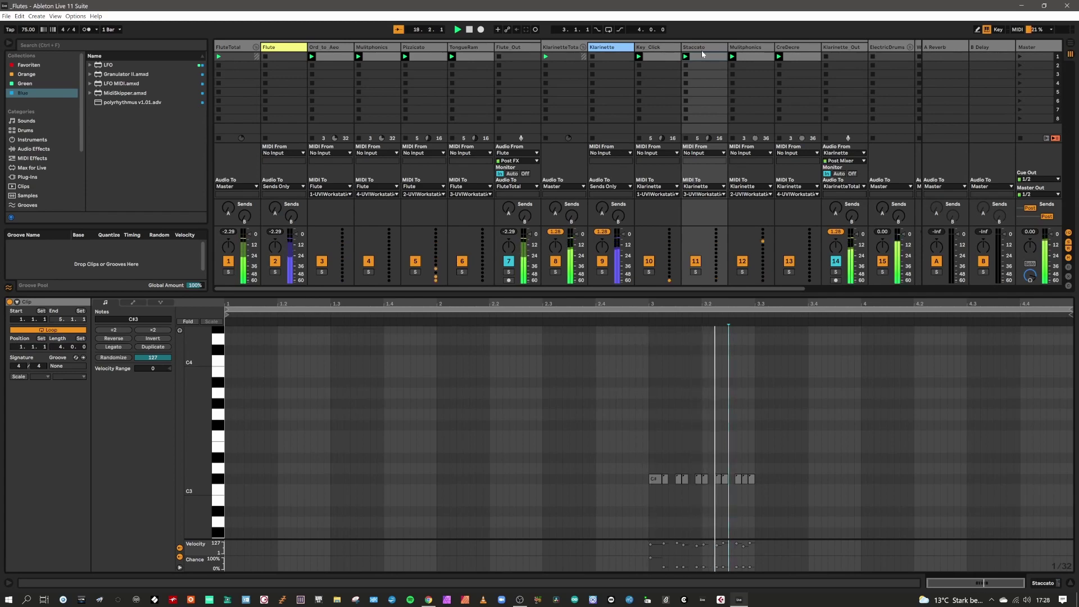
pyautogui.click(744, 58)
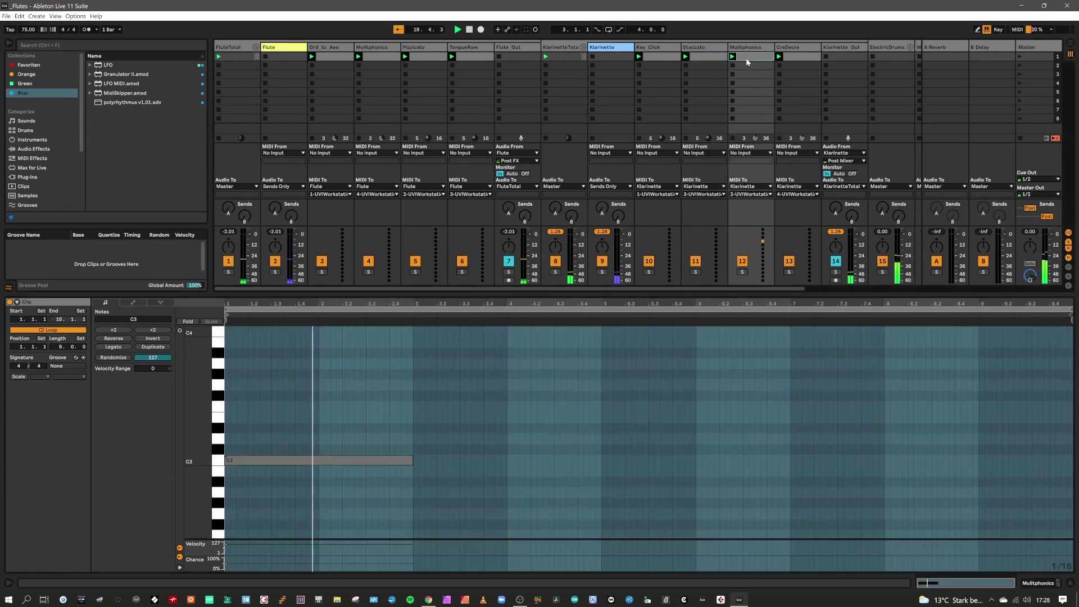
pyautogui.click(792, 56)
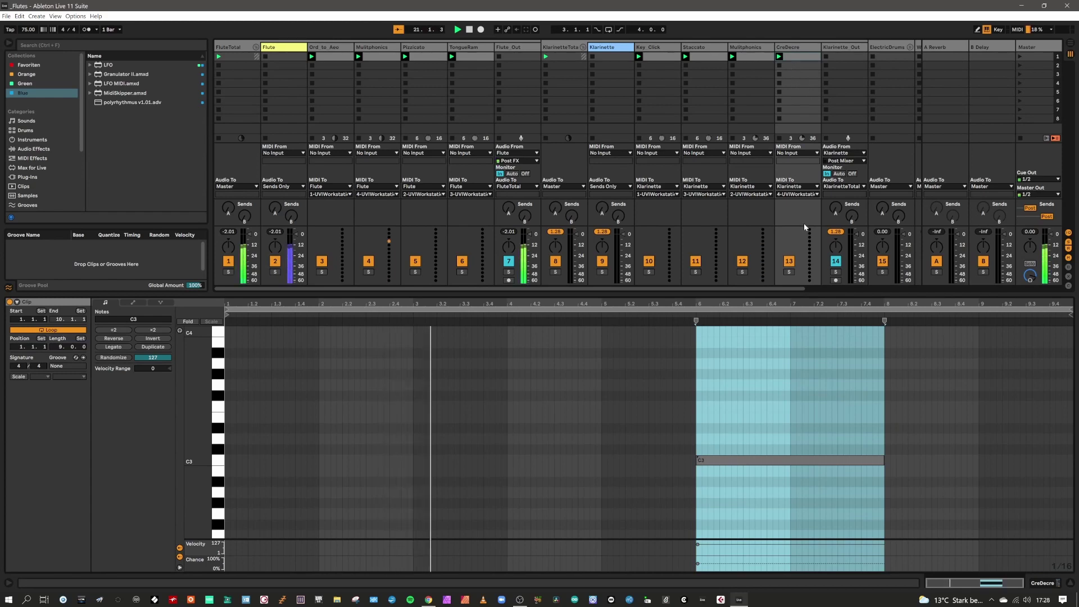
# Show the device chains of the ElectricDrums and WoodEff group tracks.
pyautogui.moveTo(805, 288); pyautogui.dragTo(914, 290)
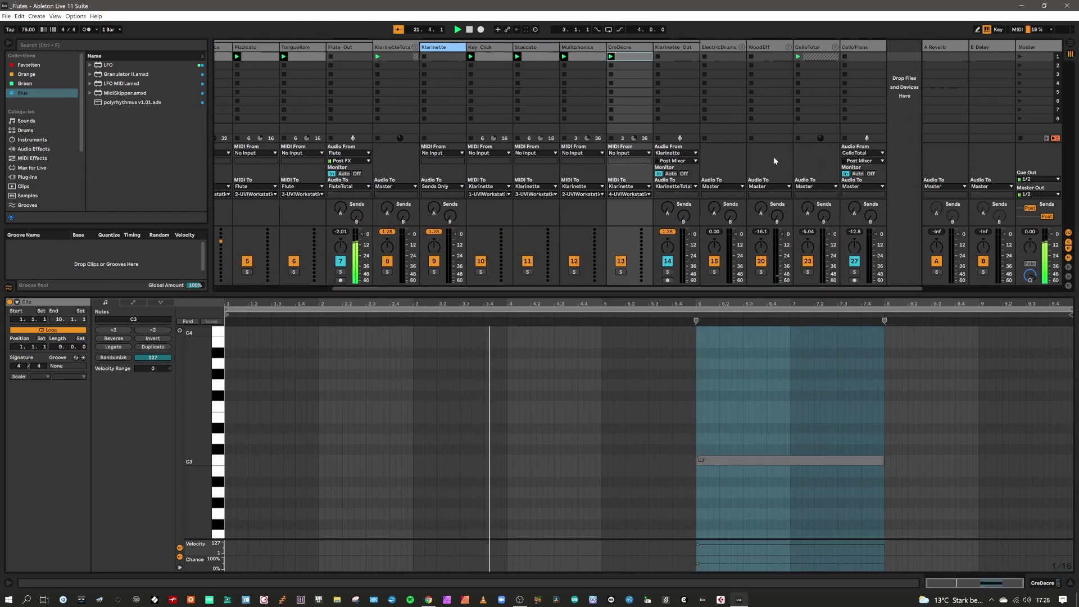
pyautogui.click(723, 47)
pyautogui.click(724, 47)
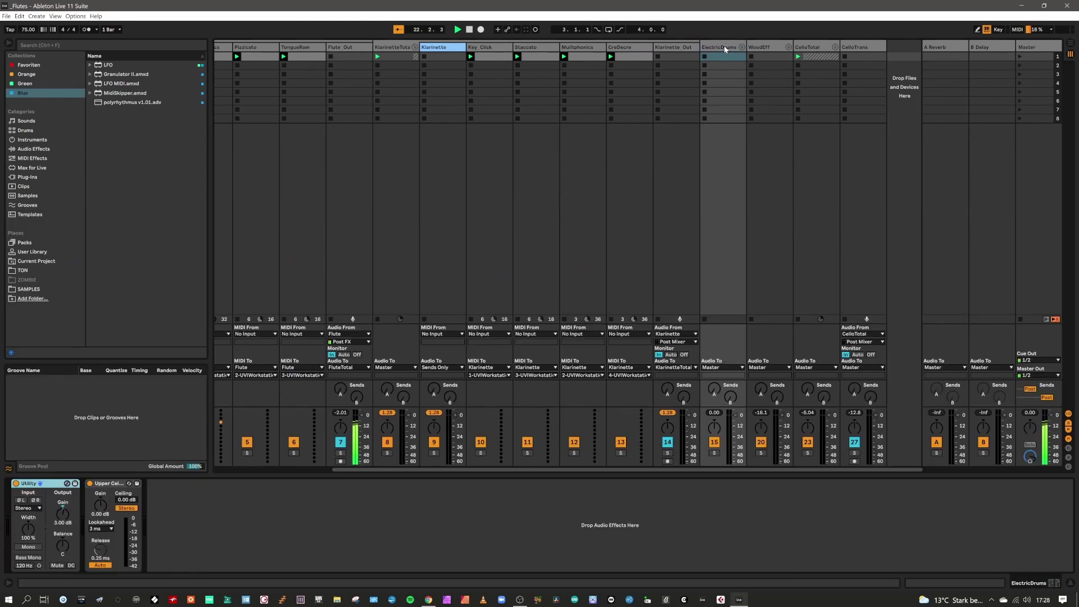
pyautogui.click(765, 48)
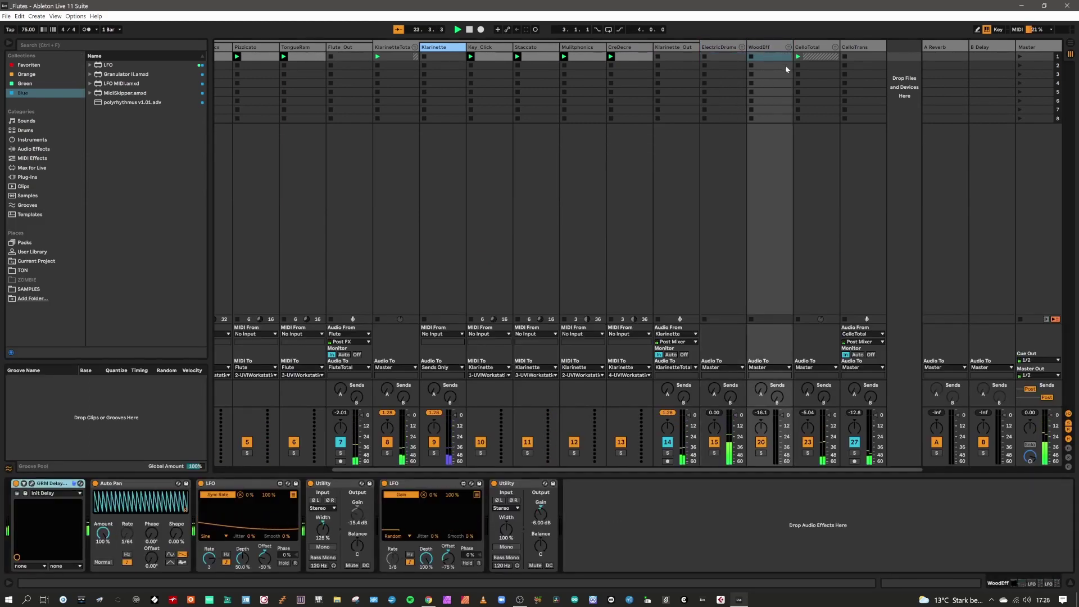
# Open the CelloTotal group's clips in the note editor, and view the Spectral Time device on the CelloTrans track.
pyautogui.click(810, 47)
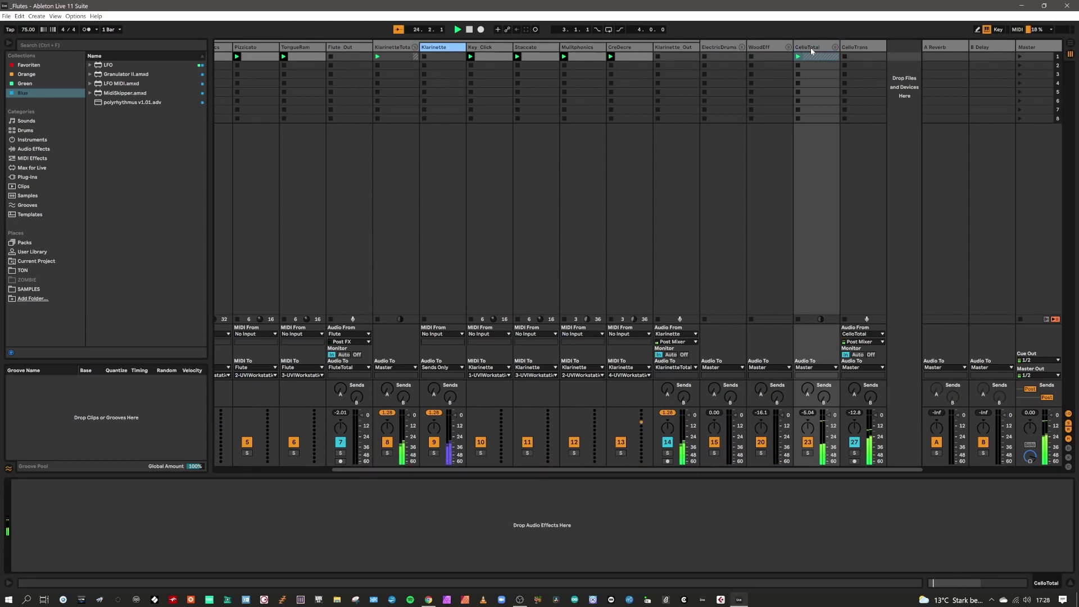
pyautogui.click(809, 57)
pyautogui.hotkey('shift', 'Tab')
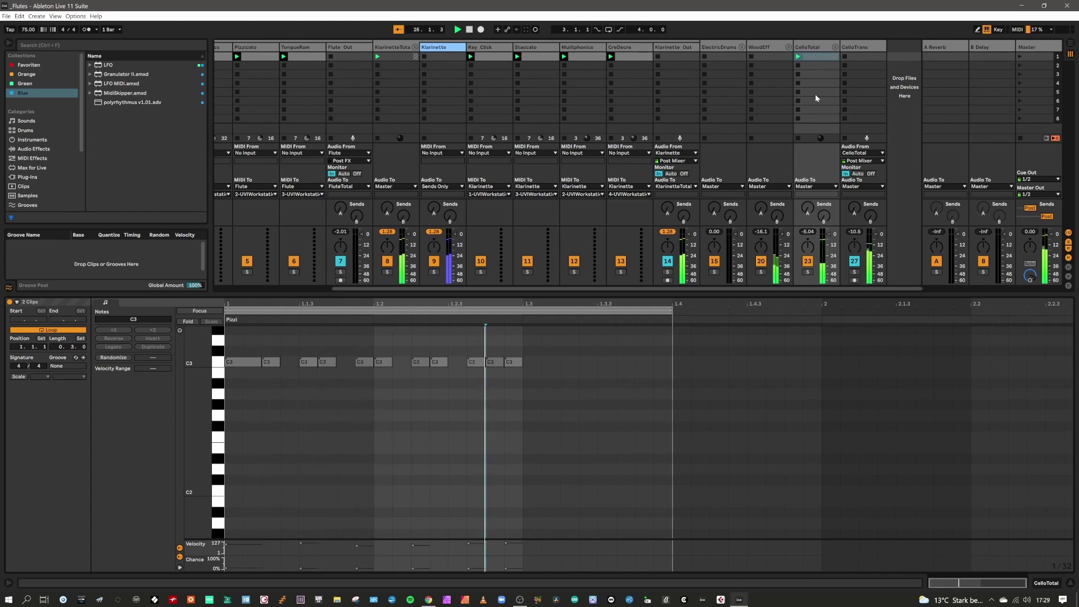
pyautogui.click(864, 45)
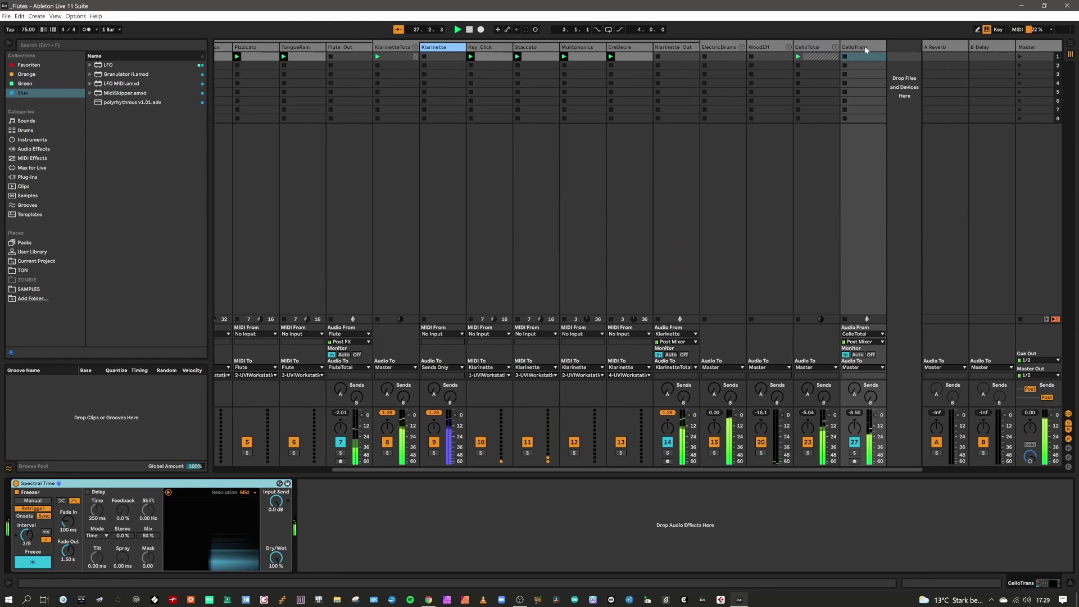